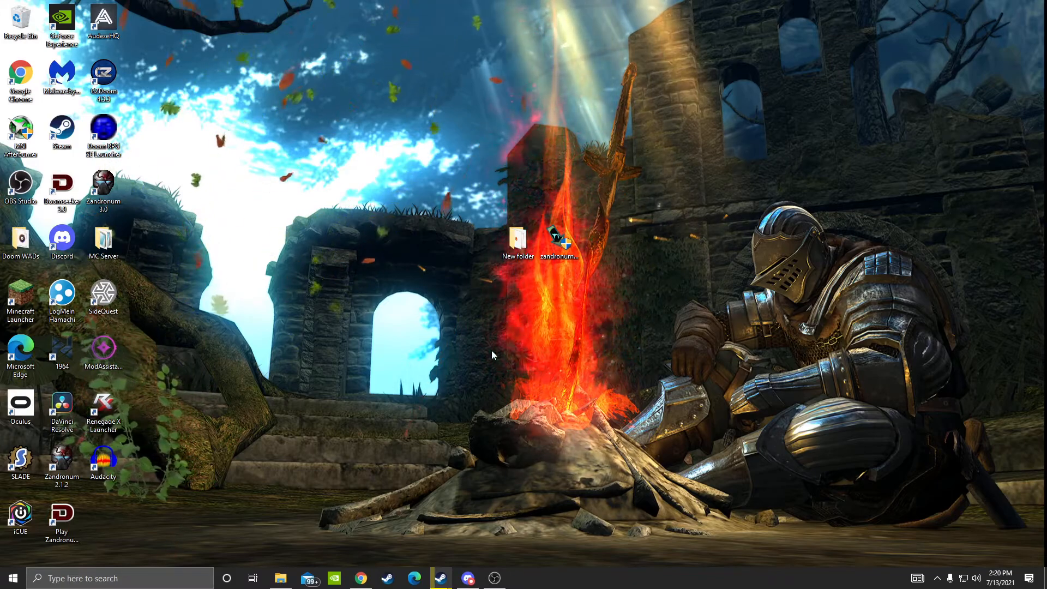
# Step: Search Google for 'zandronum' in Chrome, visit zandronum.com, and return to the desktop
pyautogui.click(360, 579)
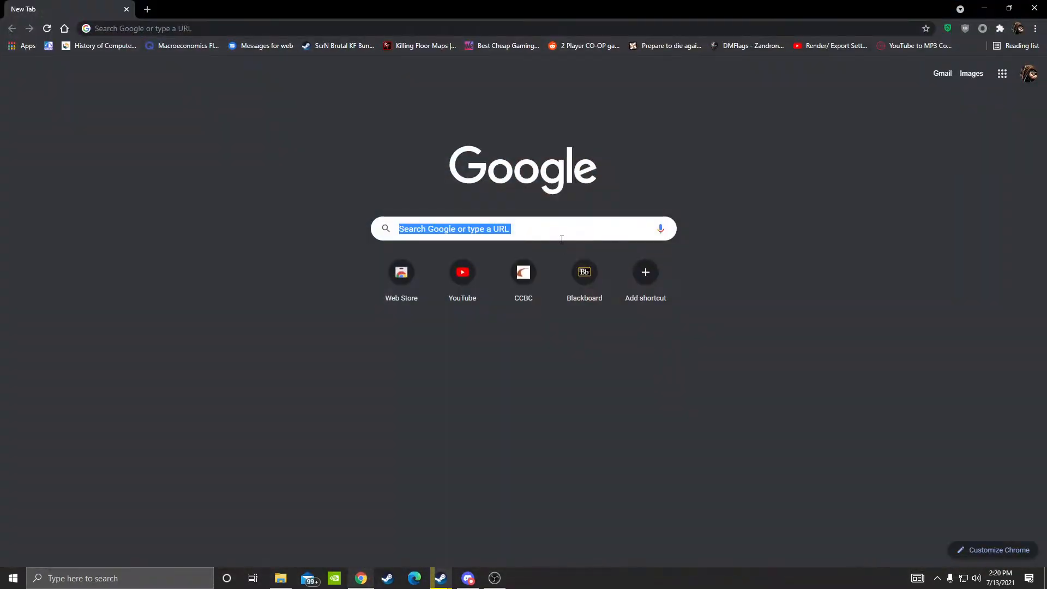
pyautogui.click(562, 232)
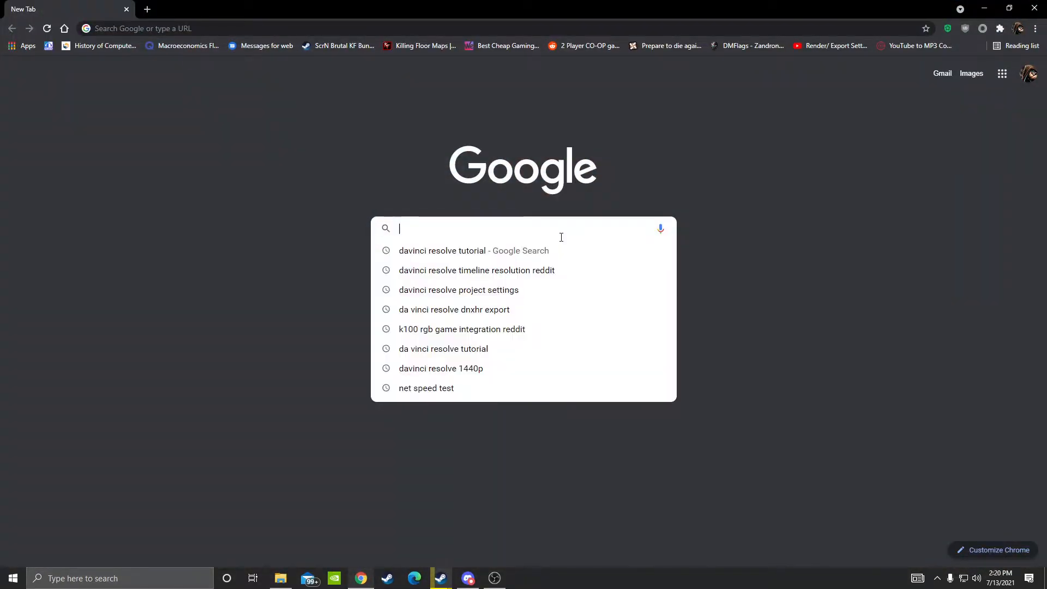
pyautogui.write('zandronum')
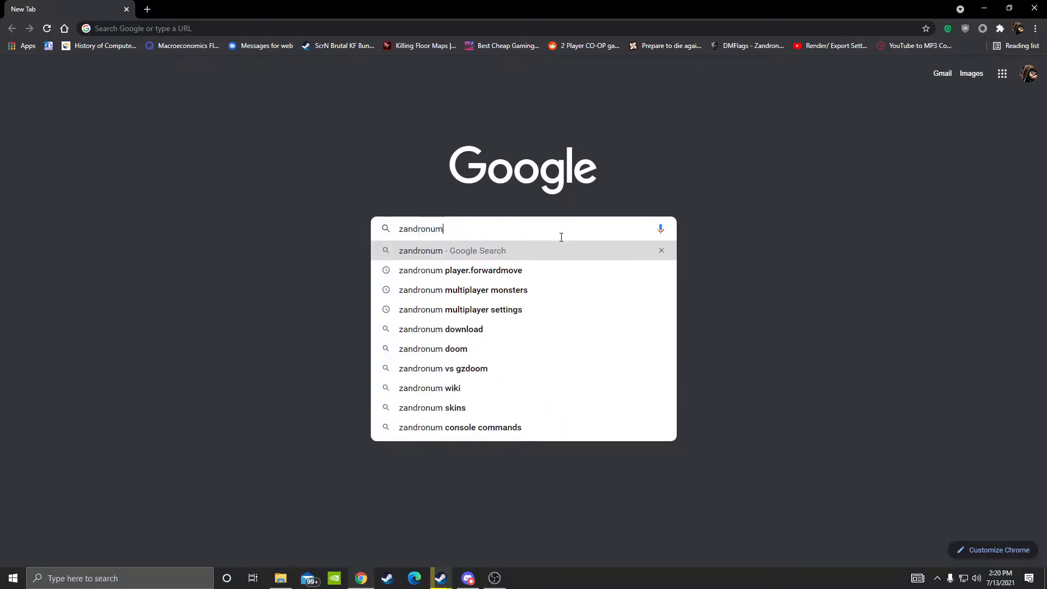
pyautogui.press('Return')
pyautogui.click(143, 164)
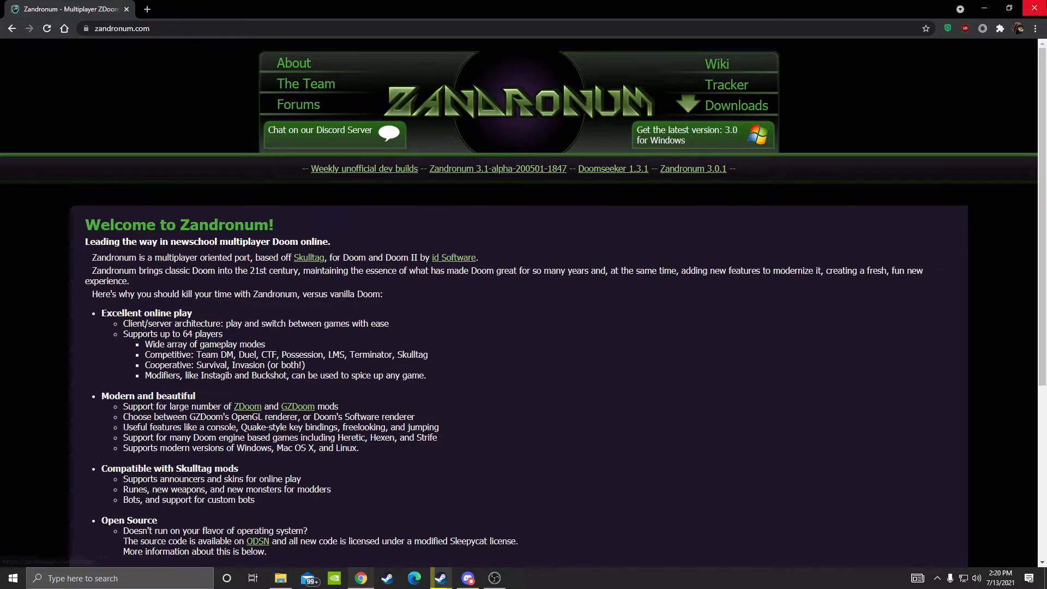
pyautogui.click(1035, 8)
# Step: Bring up the desktop 'New folder' of Zandronum files in File Explorer
pyautogui.click(561, 250)
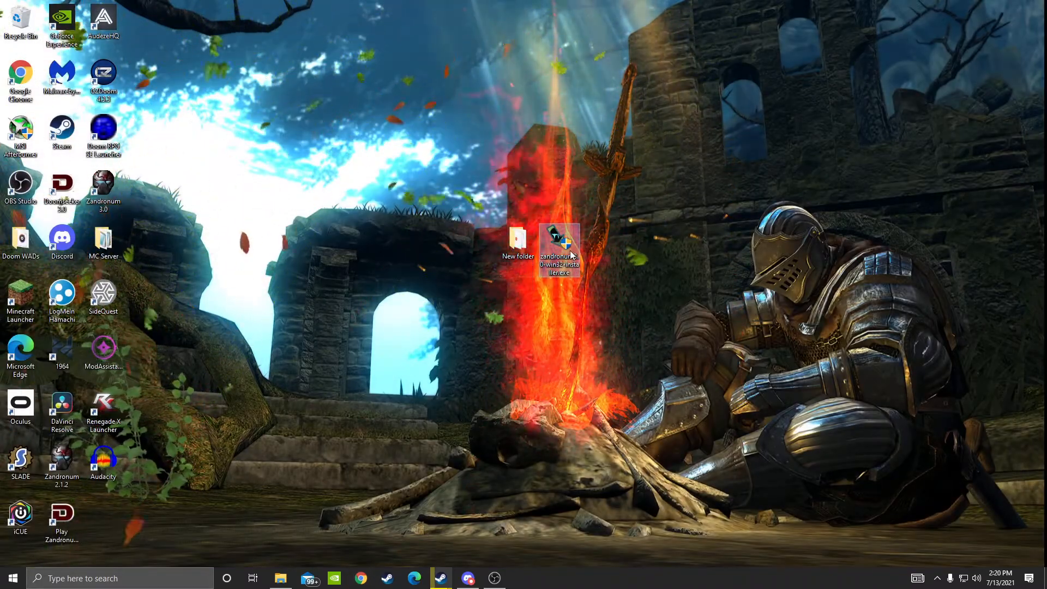
pyautogui.click(518, 245)
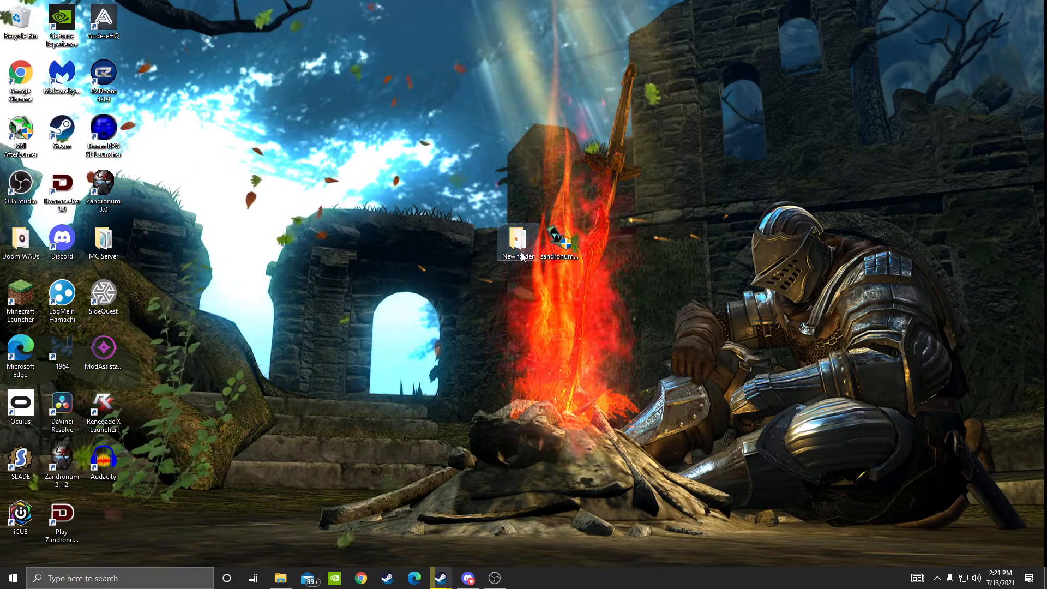
pyautogui.doubleClick(522, 249)
pyautogui.moveTo(384, 160); pyautogui.dragTo(351, 123)
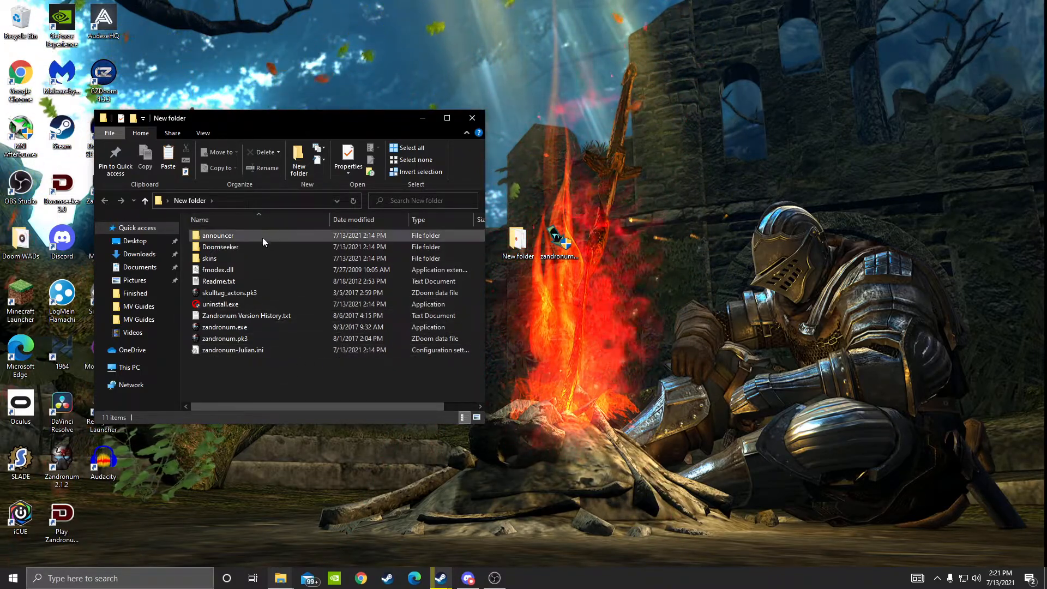
# Step: Launch zandronum.exe once and dismiss its Welcome window
pyautogui.doubleClick(256, 323)
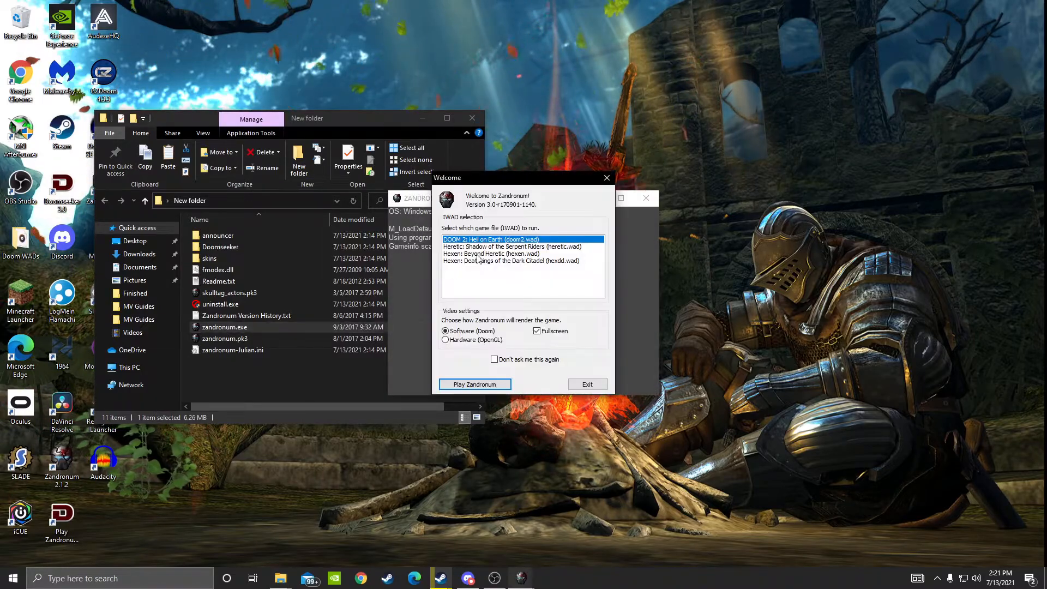
pyautogui.click(614, 179)
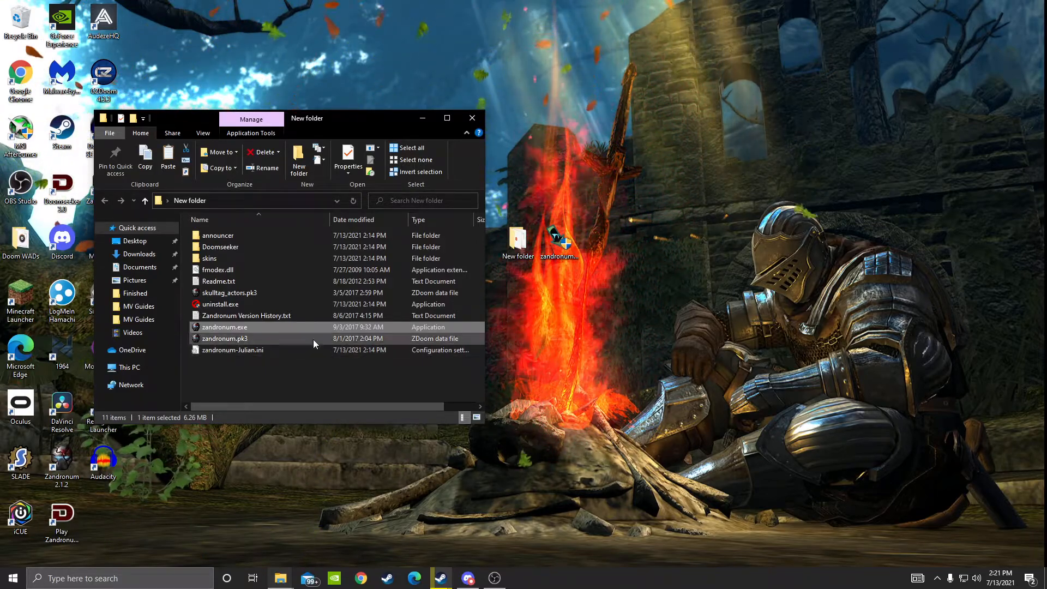
pyautogui.click(245, 371)
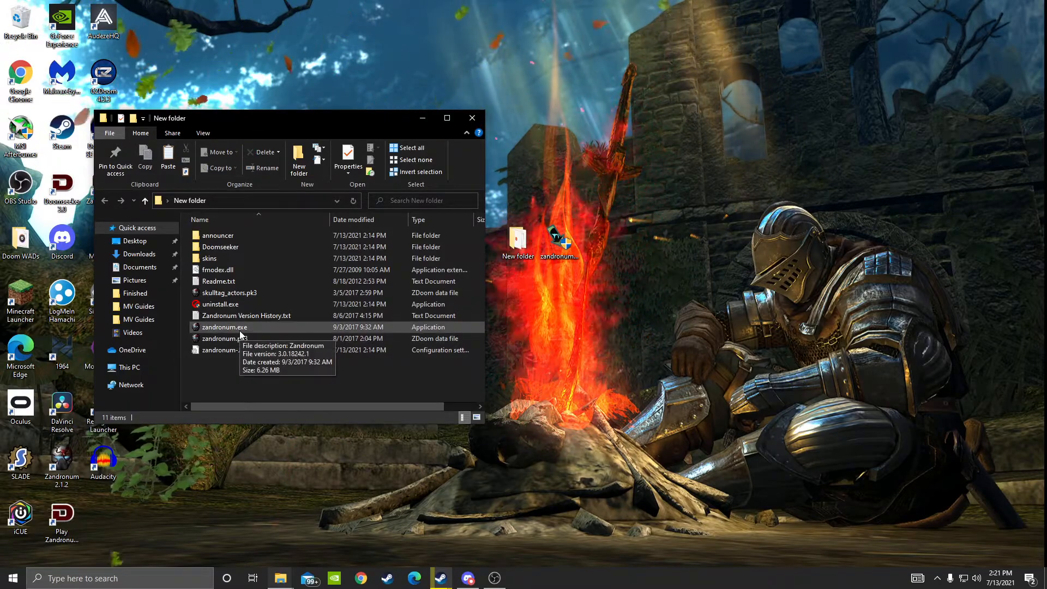
# Step: Start doomseeker.exe and review the Engines > Zandronum and Wadseeker > General configuration pages
pyautogui.doubleClick(253, 244)
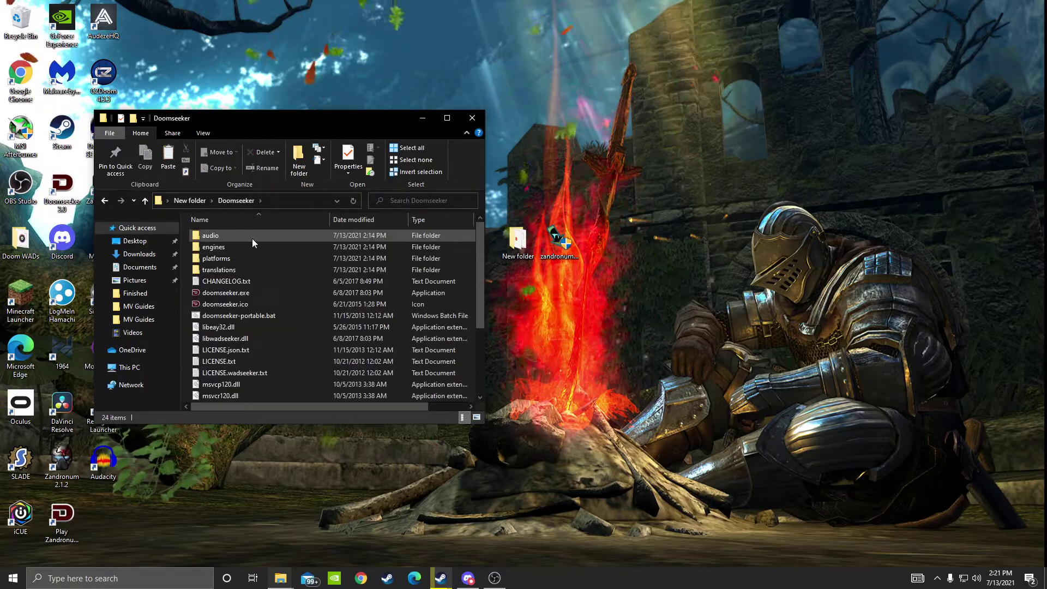
pyautogui.doubleClick(226, 291)
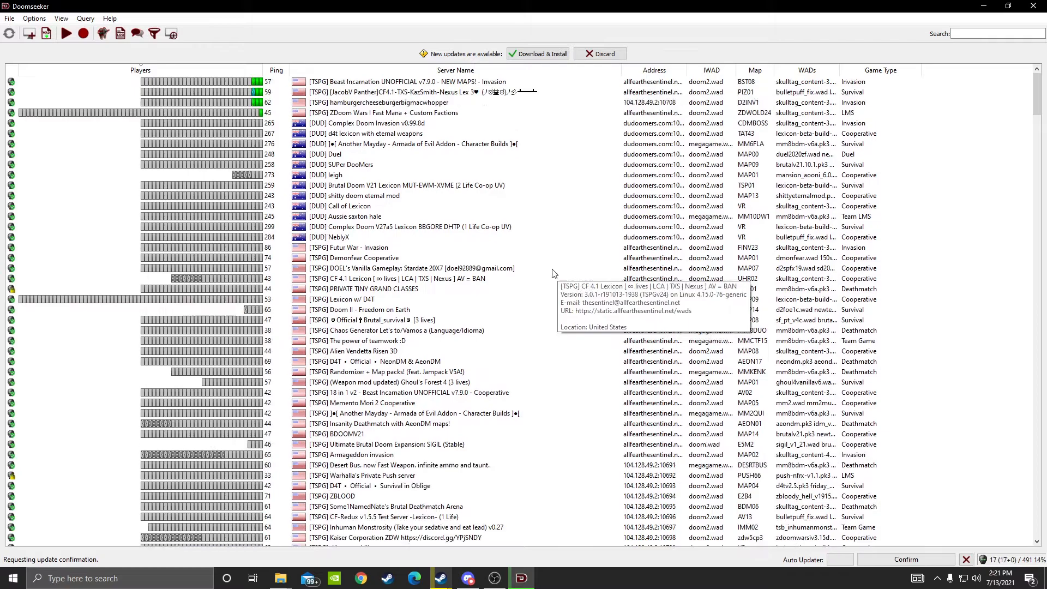
pyautogui.click(34, 18)
pyautogui.click(52, 32)
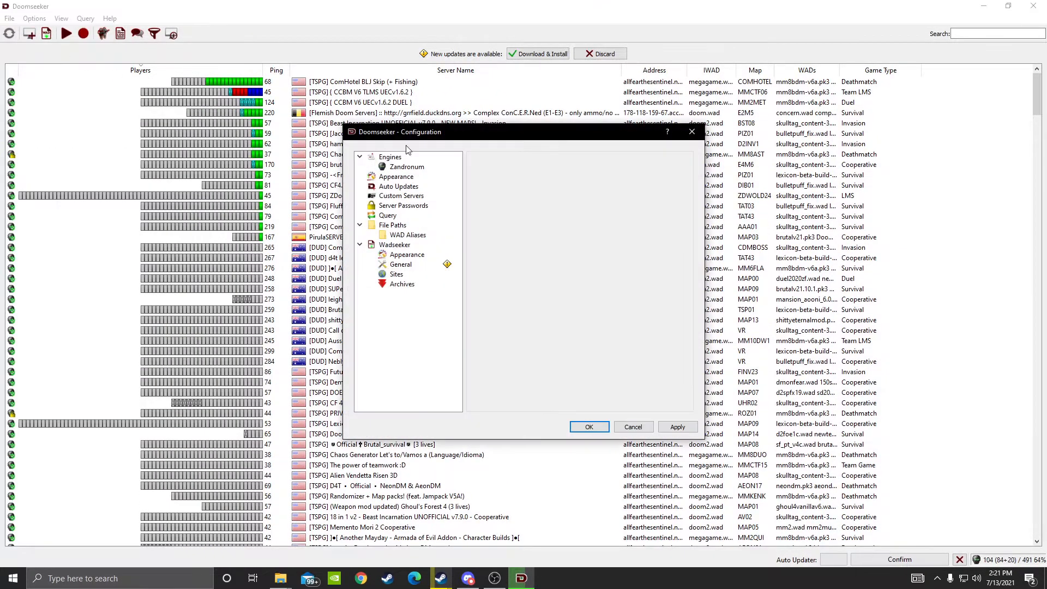
pyautogui.click(407, 167)
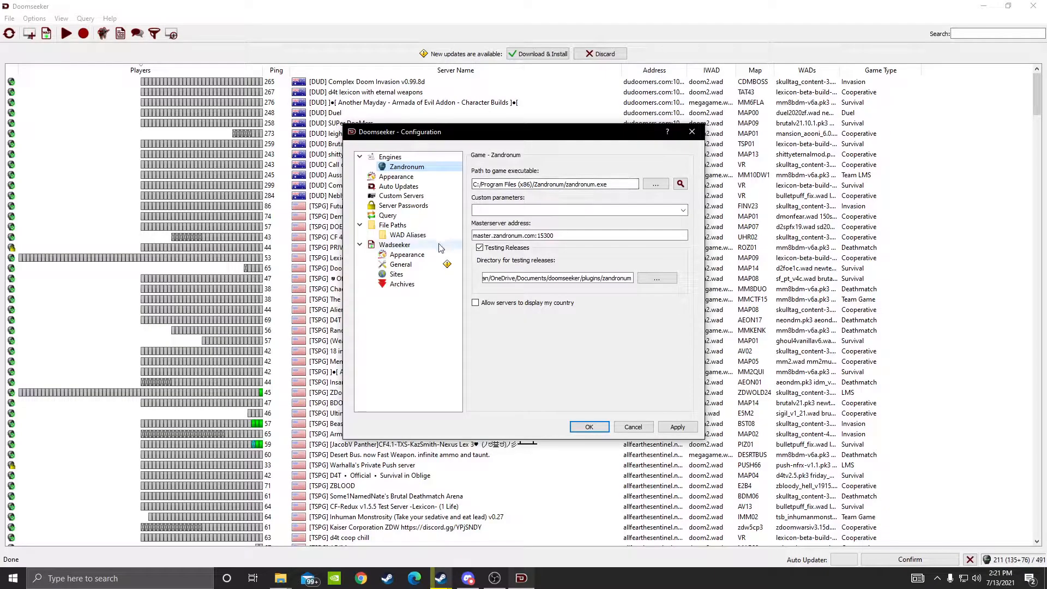
pyautogui.click(401, 264)
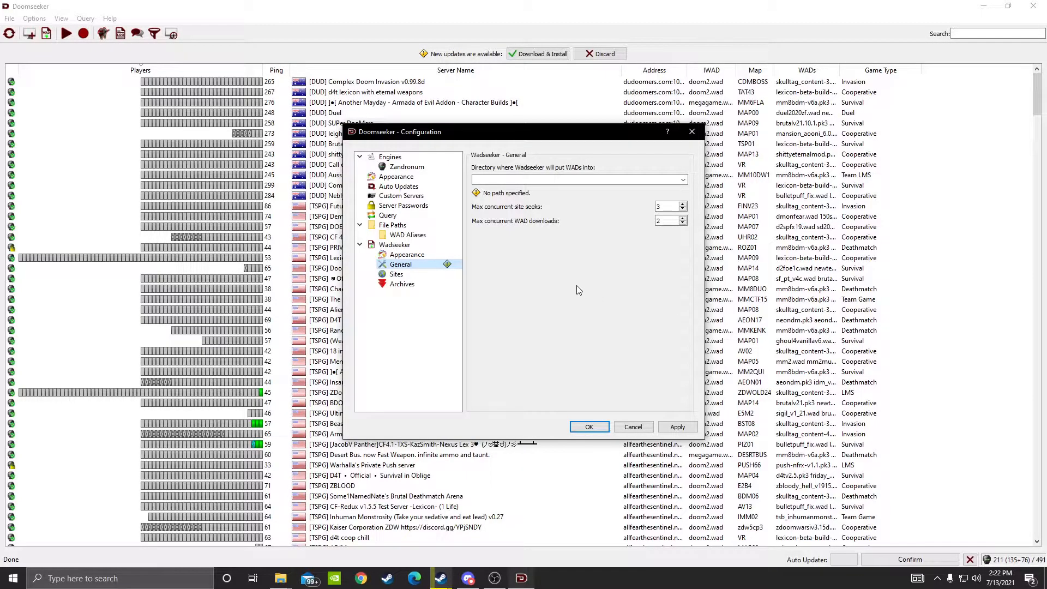
# Step: Leave the configuration and show the Doom WADs > DoomSeeker folder of 215 WAD and pk3 files
pyautogui.click(692, 132)
pyautogui.moveTo(281, 578)
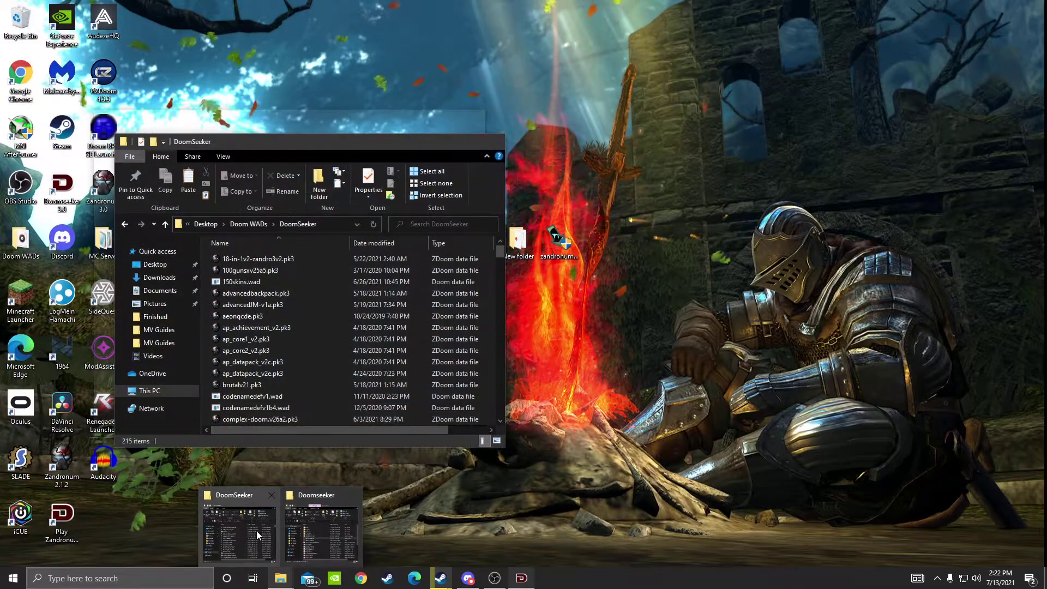
pyautogui.click(256, 531)
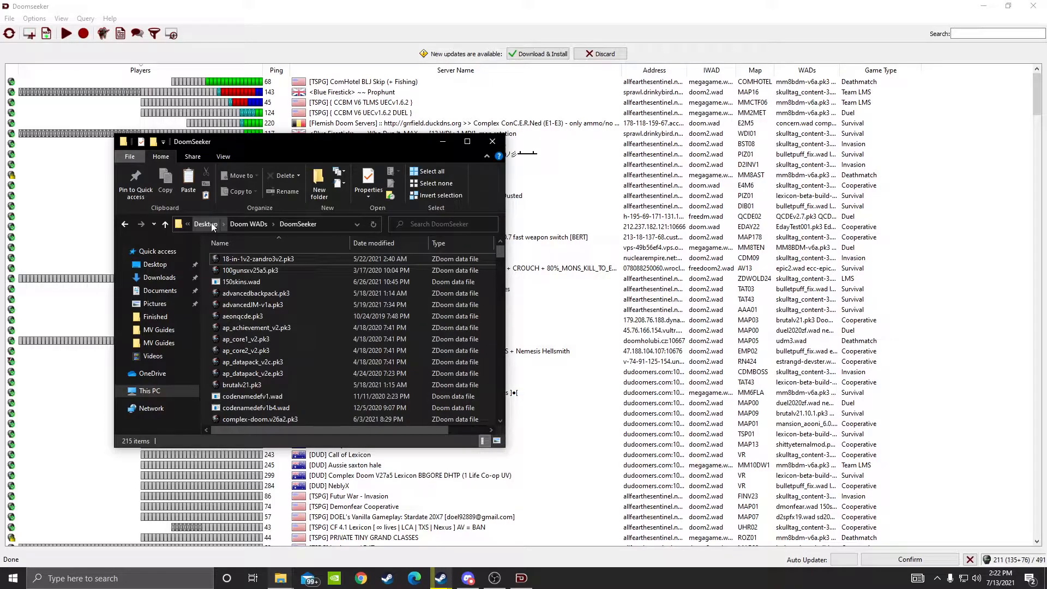
pyautogui.click(245, 225)
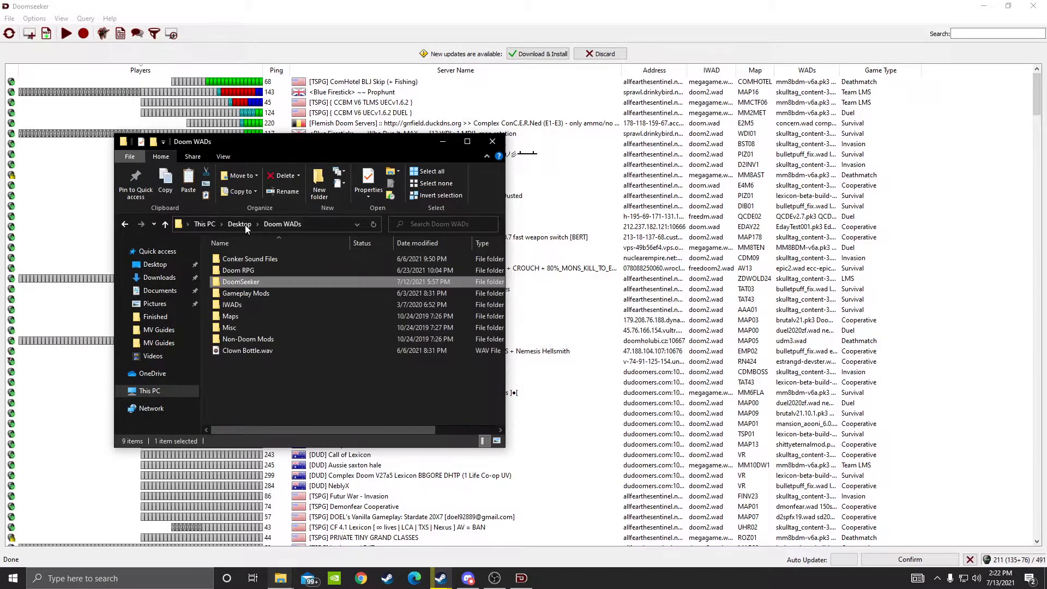
pyautogui.doubleClick(242, 282)
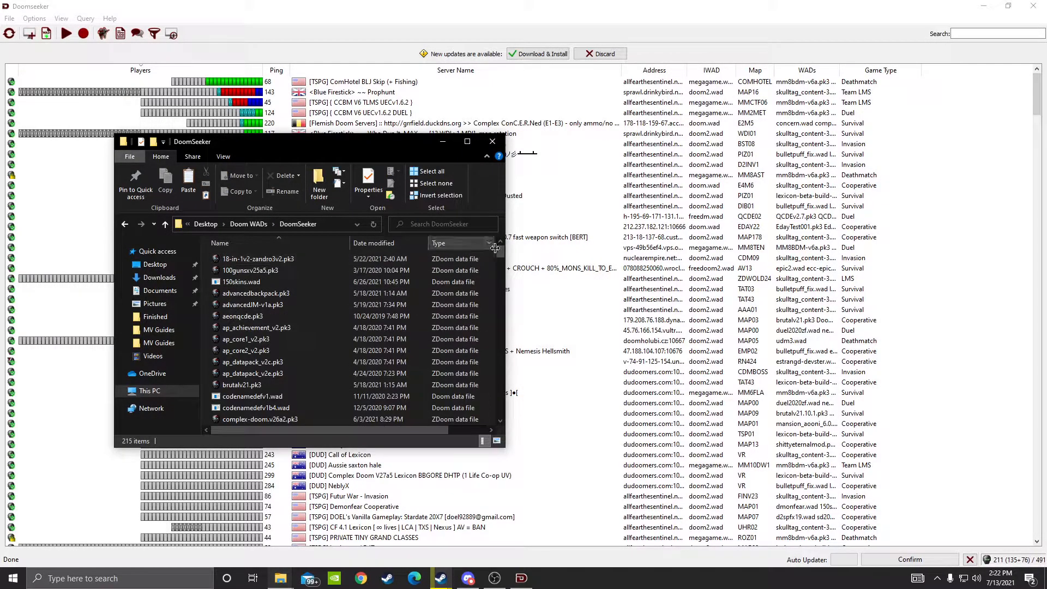
pyautogui.moveTo(501, 257)
pyautogui.mouseDown()
pyautogui.moveTo(508, 395)
pyautogui.moveTo(490, 248)
pyautogui.mouseUp()
# Step: Join the Ghouls vs Humans : Multiverse server from the 'ghoul'-filtered list and dismiss the missing-files prompt
pyautogui.click(488, 142)
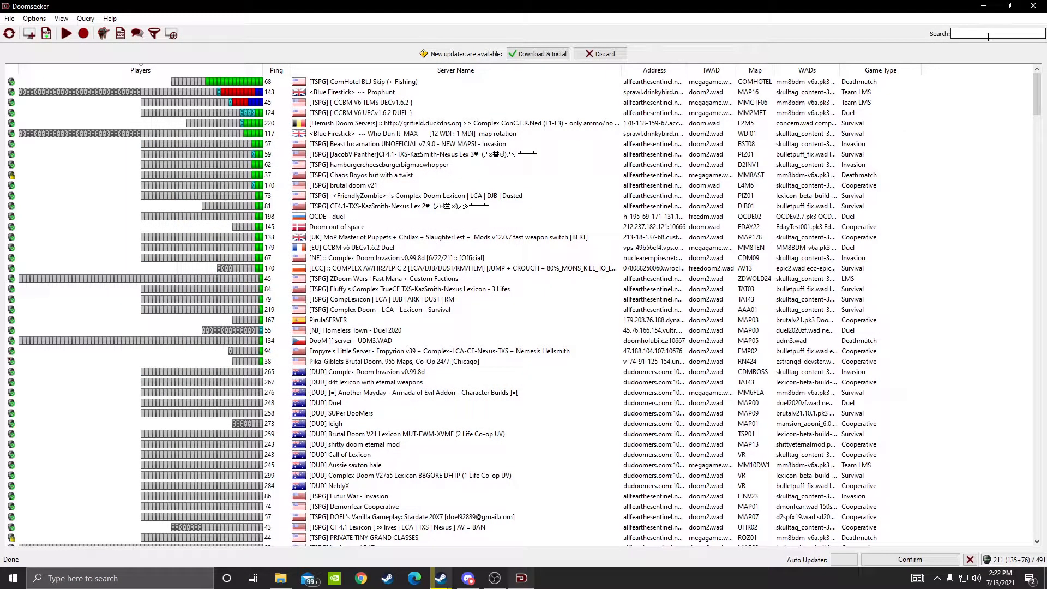
pyautogui.write('ghoul')
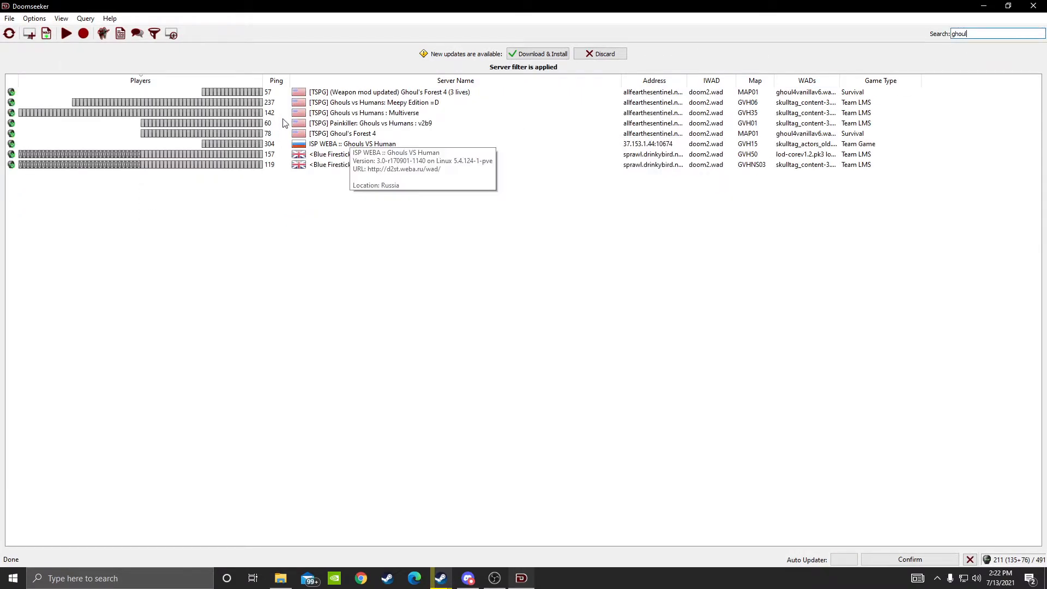
pyautogui.moveTo(805, 113)
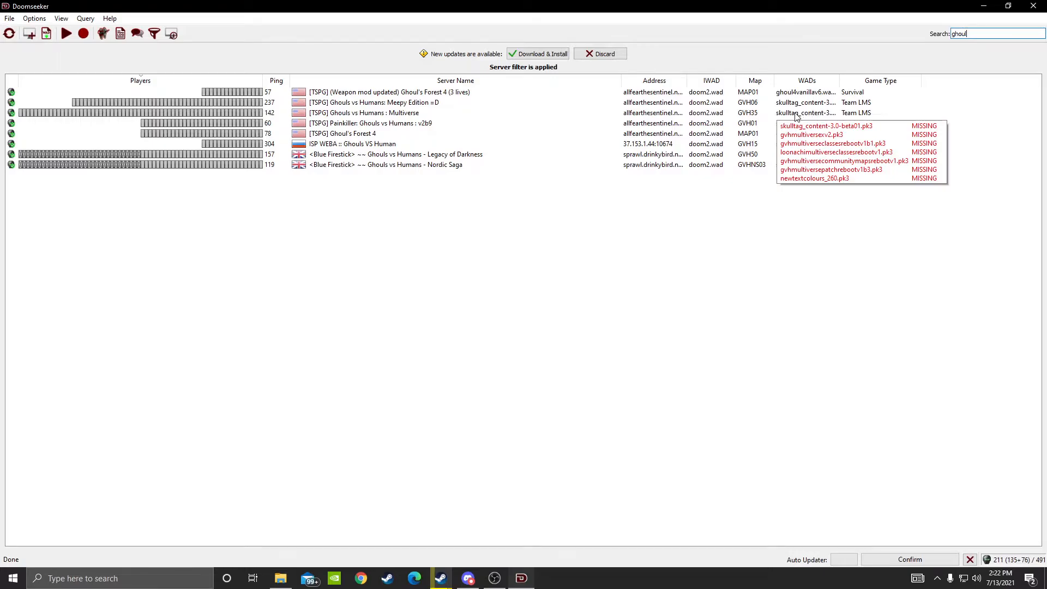
pyautogui.doubleClick(795, 113)
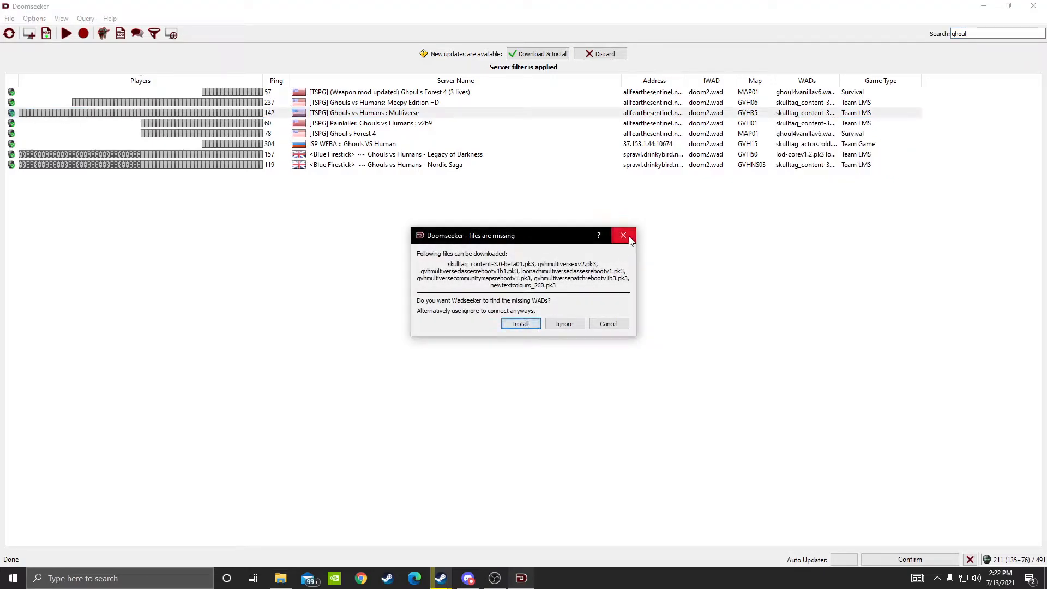
pyautogui.click(624, 237)
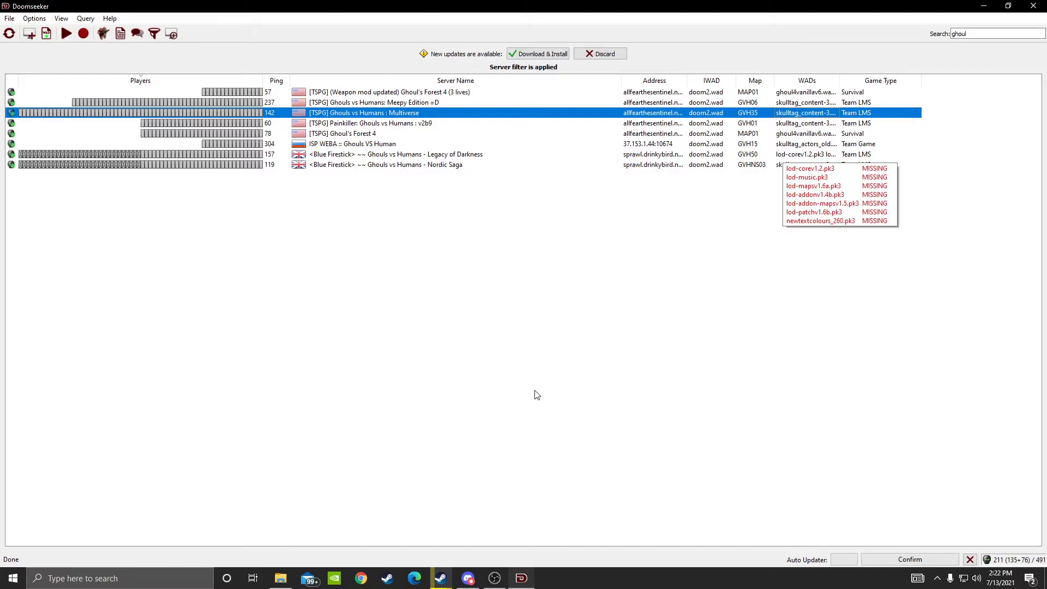
# Step: Close Doomseeker and the Doomseeker folder window, returning to the desktop
pyautogui.click(1034, 5)
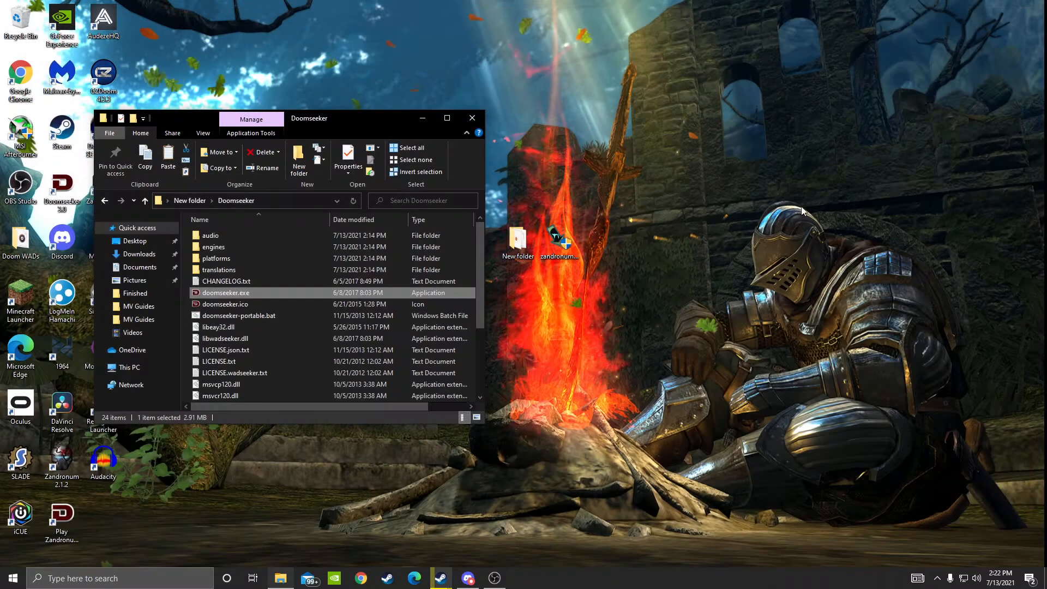
pyautogui.click(450, 117)
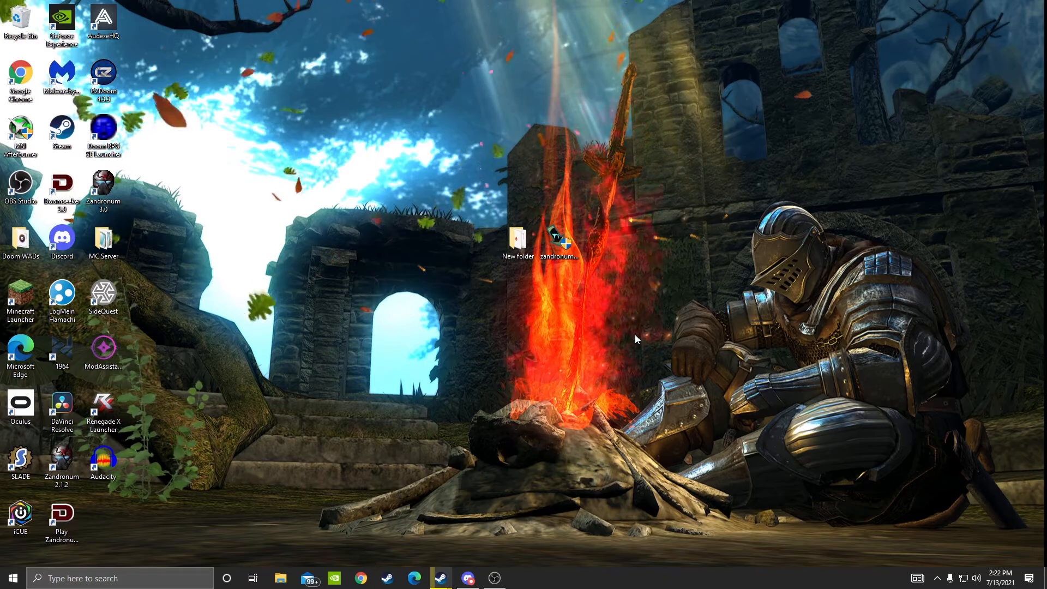